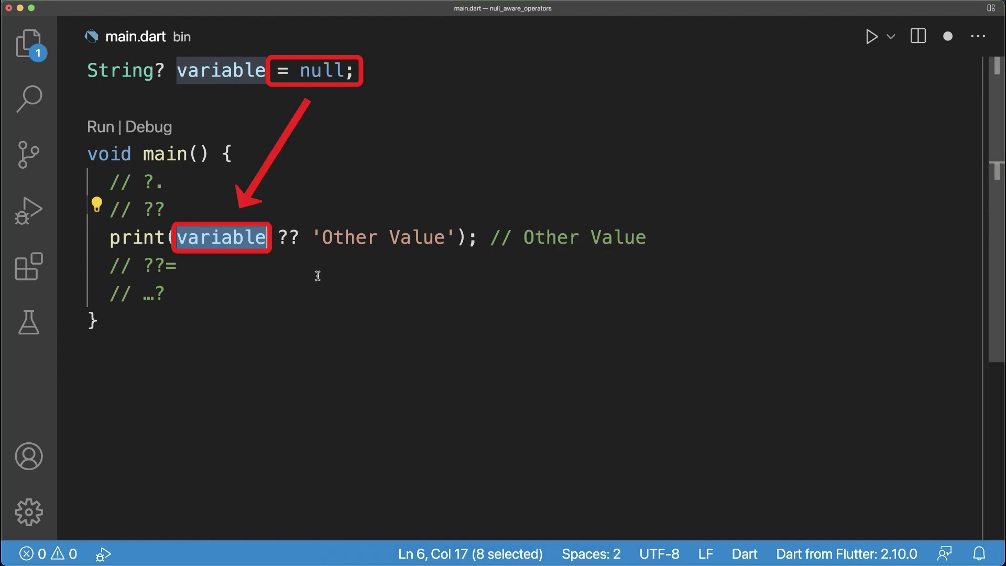
- Highlight the 'Other Value' fallback in the ?? print statement
left_click_drag(314, 239, 456, 239)
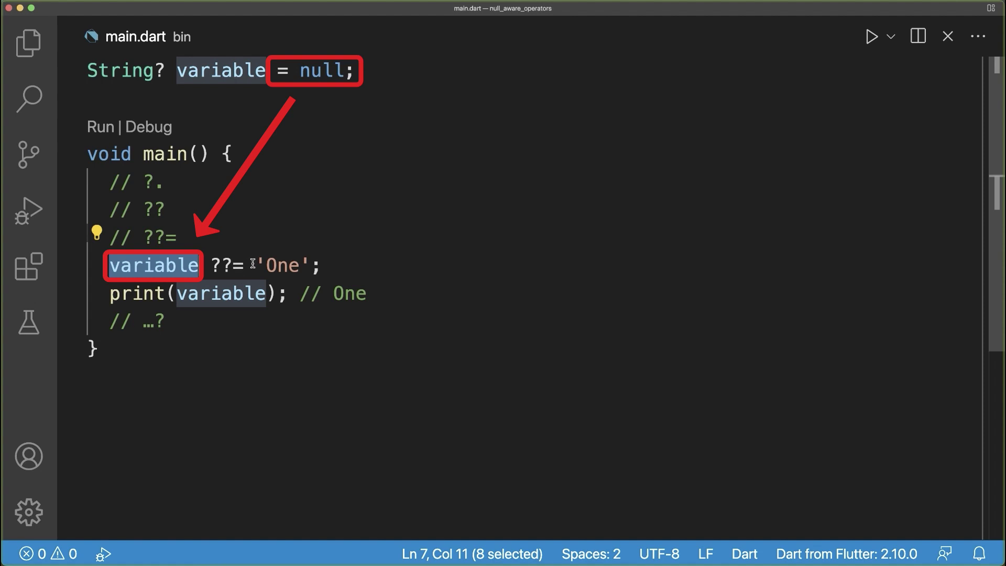
- Highlight the 'One' value assigned in the ??= example on line 7
left_click_drag(256, 265, 312, 265)
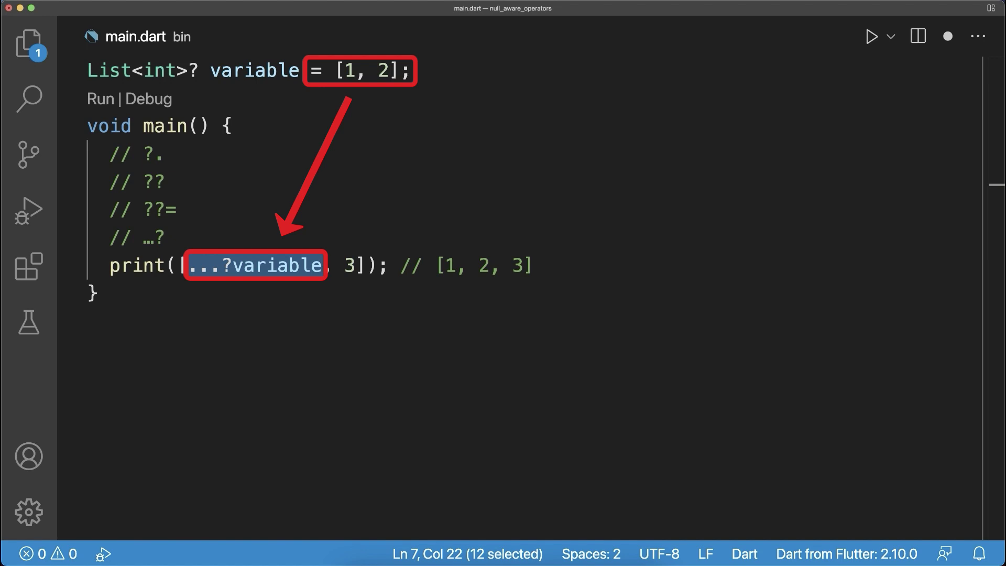